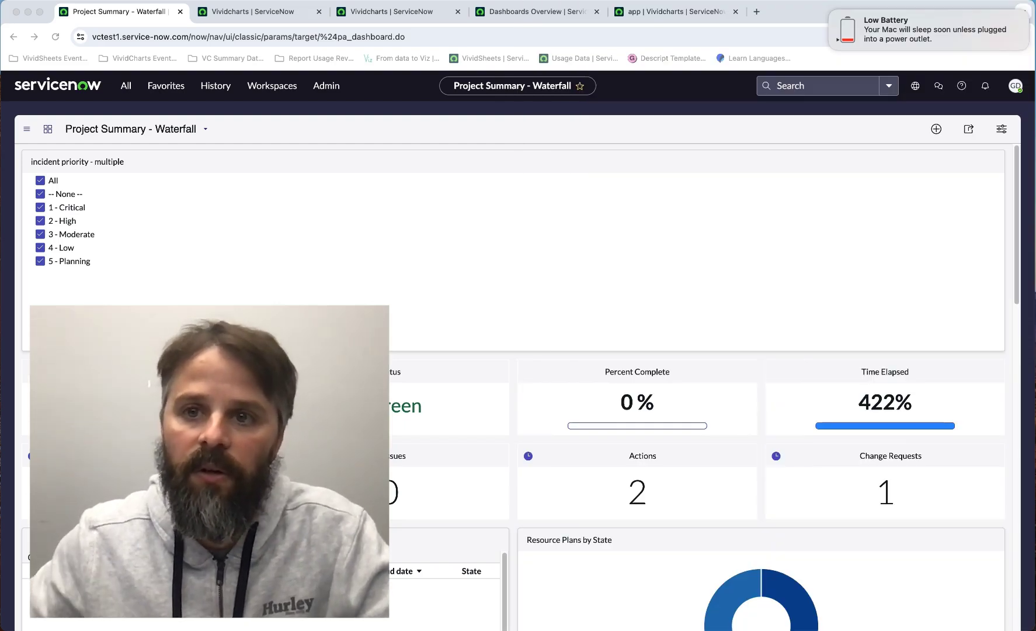
Step: Dismiss the low battery notification and show the Personas deck's first slide, the refresher persona
click(832, 15)
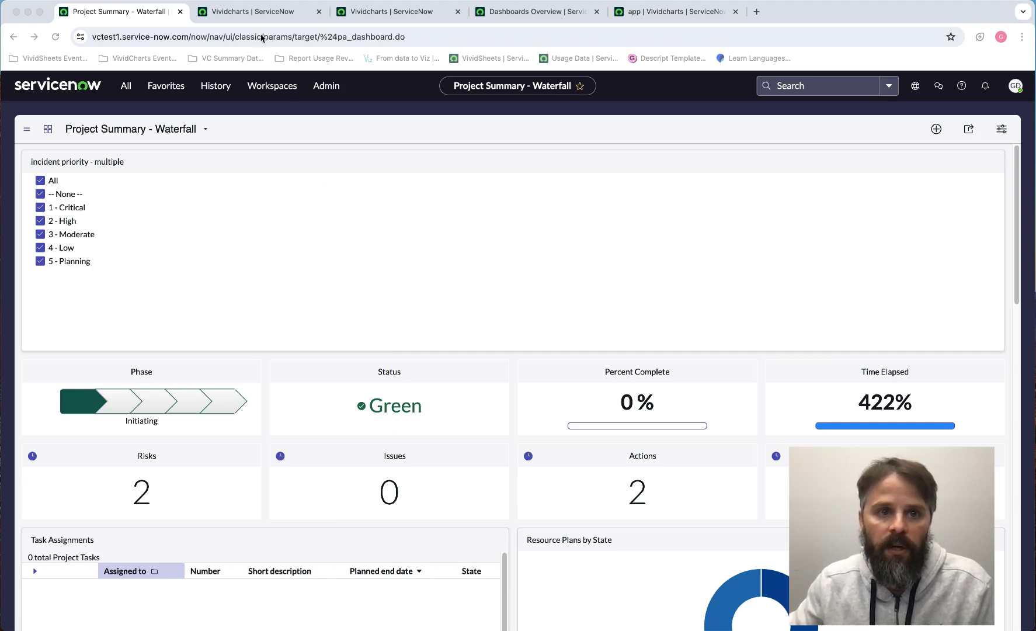
click(260, 16)
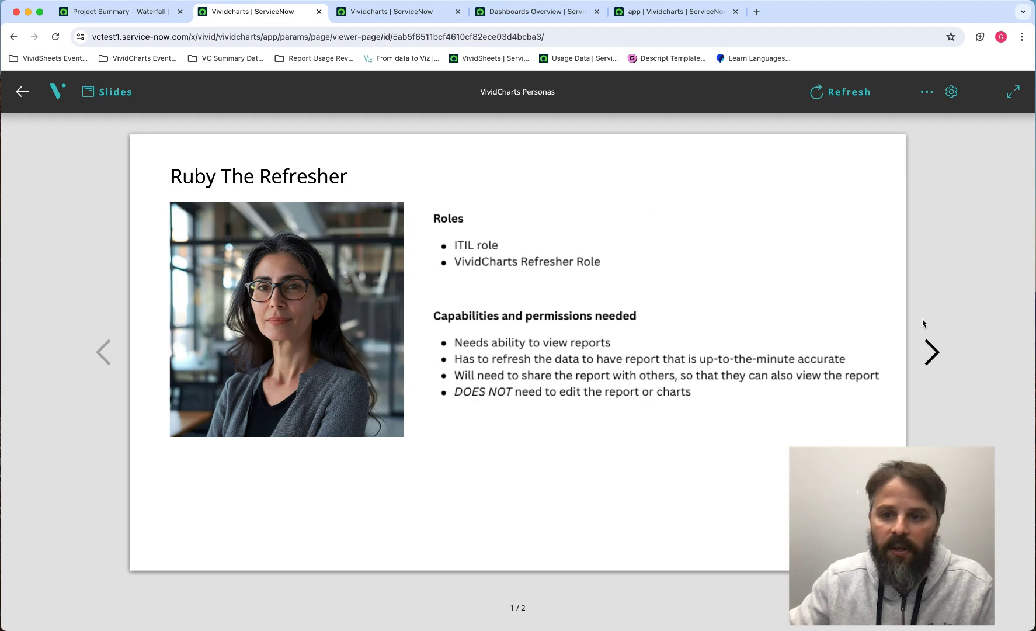
Step: View the second persona slide (ITIL role, view and share only), then bring up Daily Update Example - A
click(932, 352)
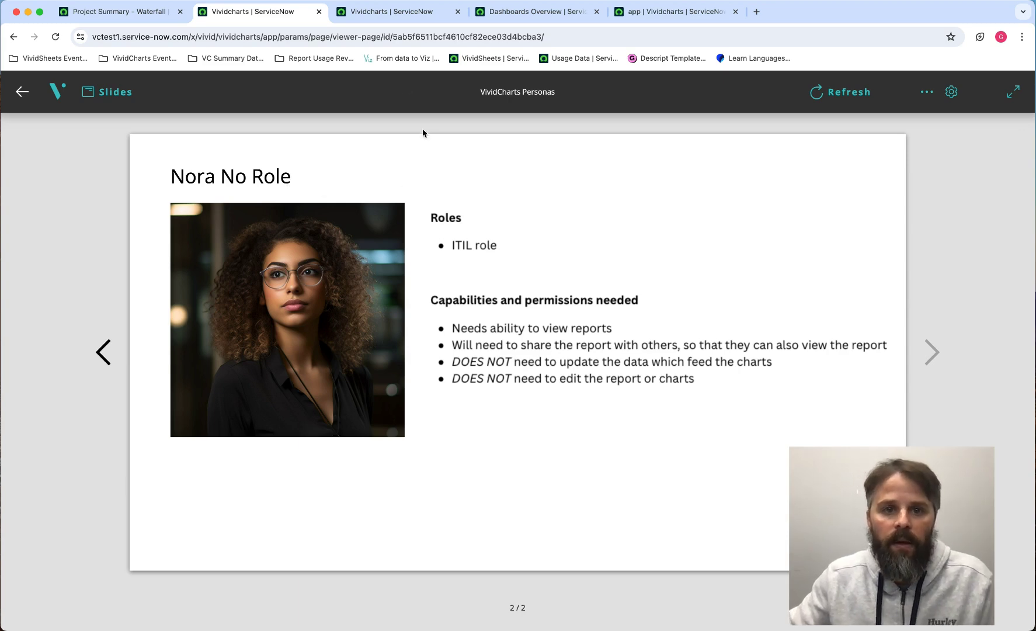
click(398, 11)
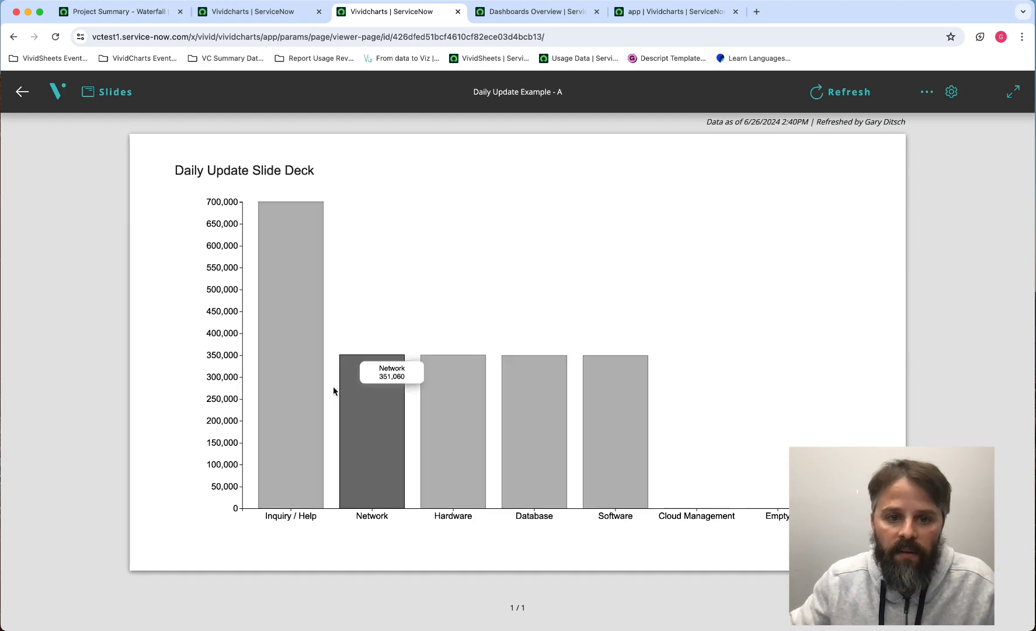
Step: Set Daily Update Example - A's Refresh Frequency to Daily, publish it, and return to the viewer
click(22, 94)
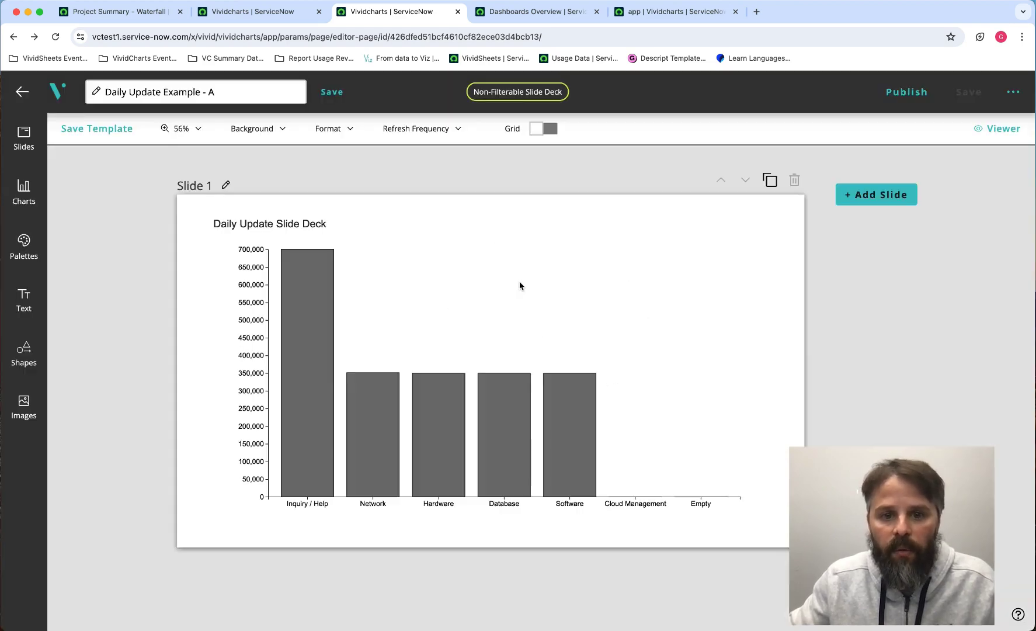
click(454, 131)
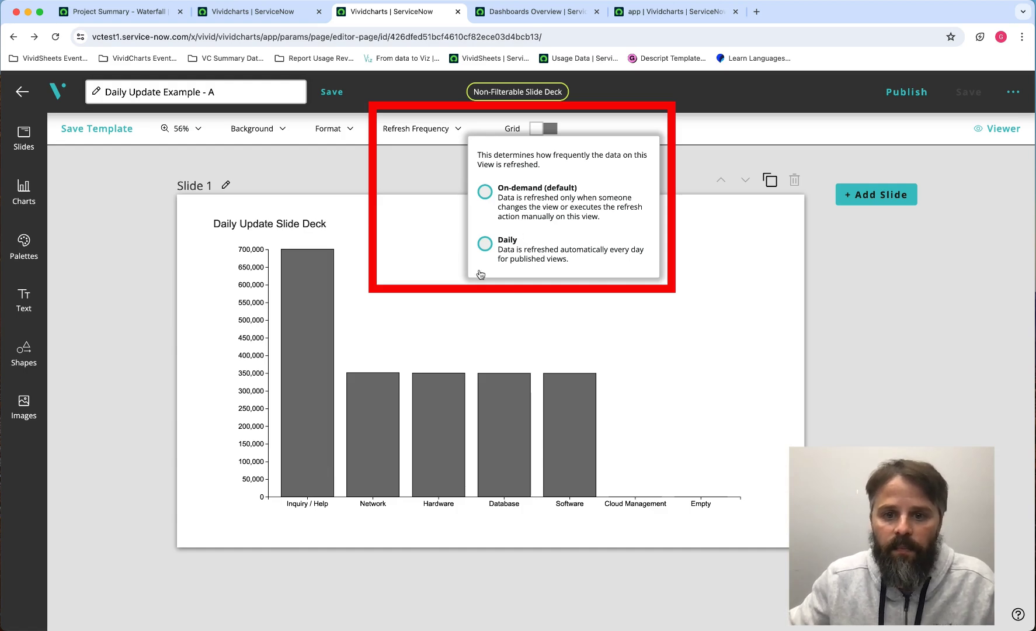
click(485, 244)
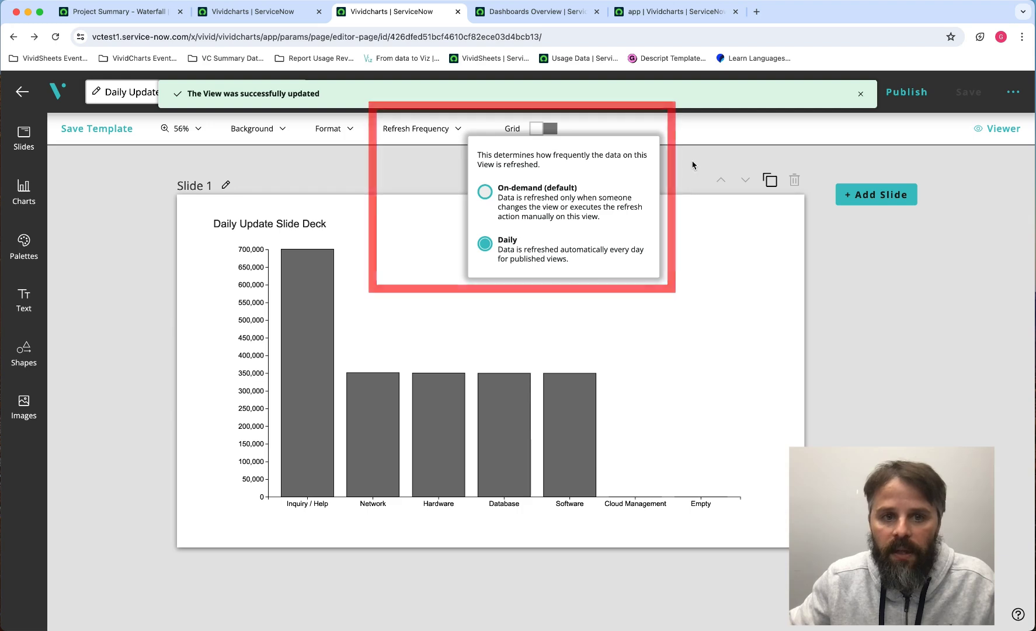
click(904, 95)
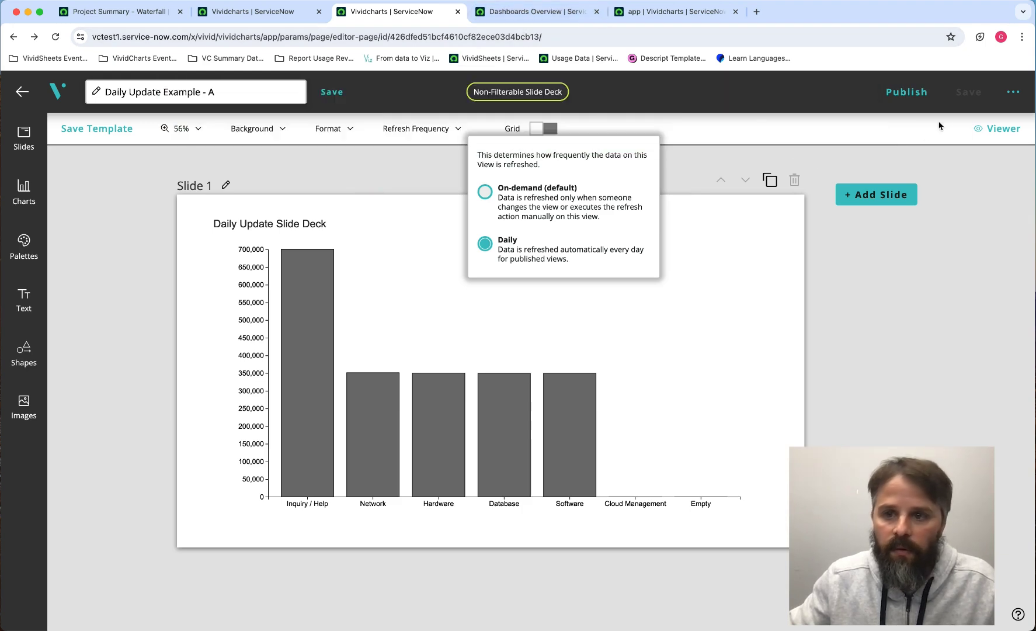
click(997, 128)
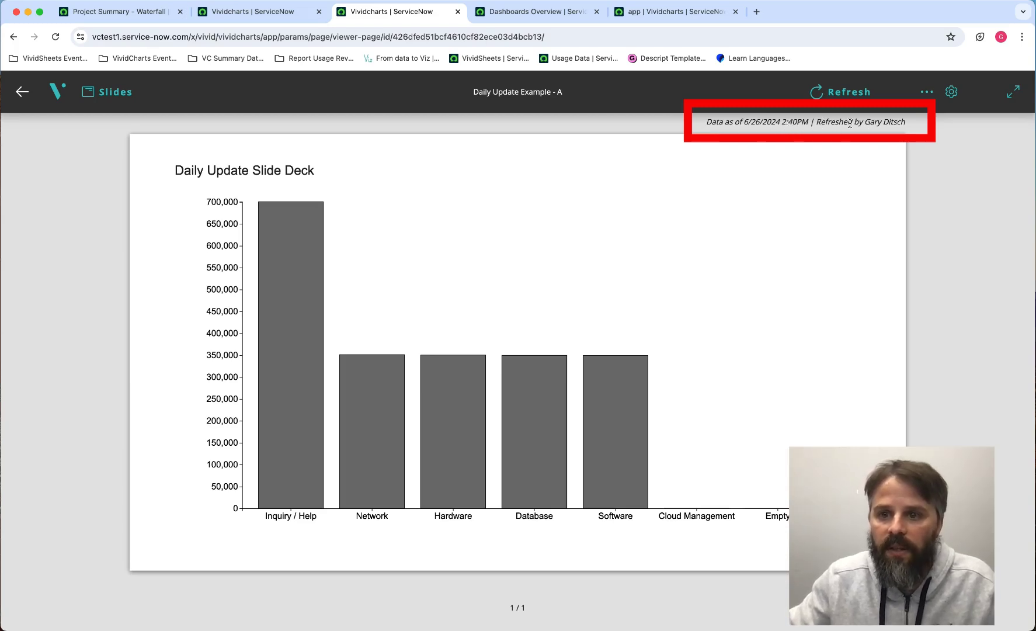
drag(909, 123, 844, 123)
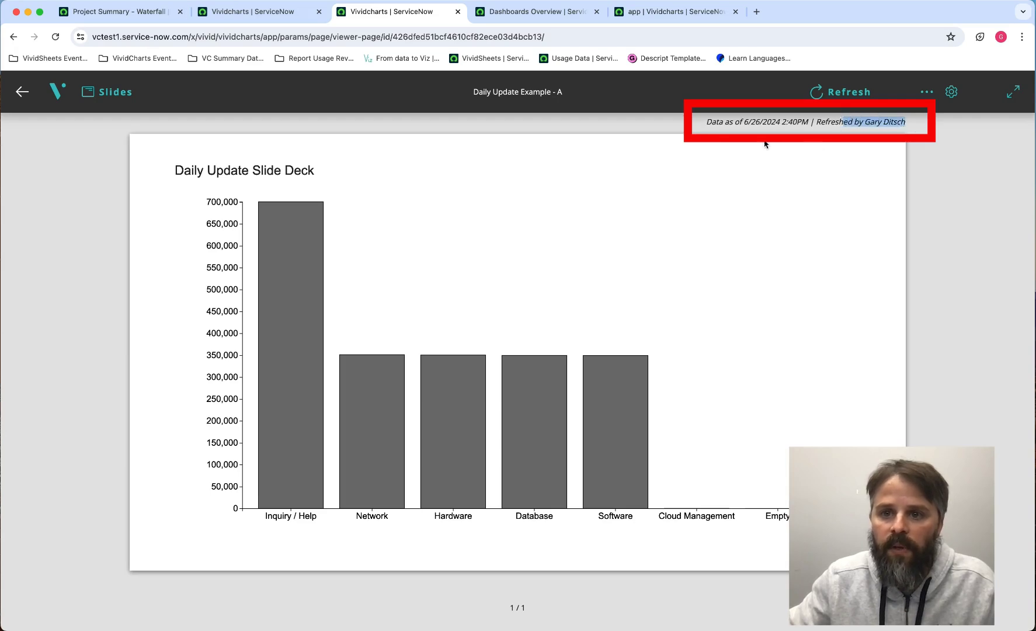
click(708, 126)
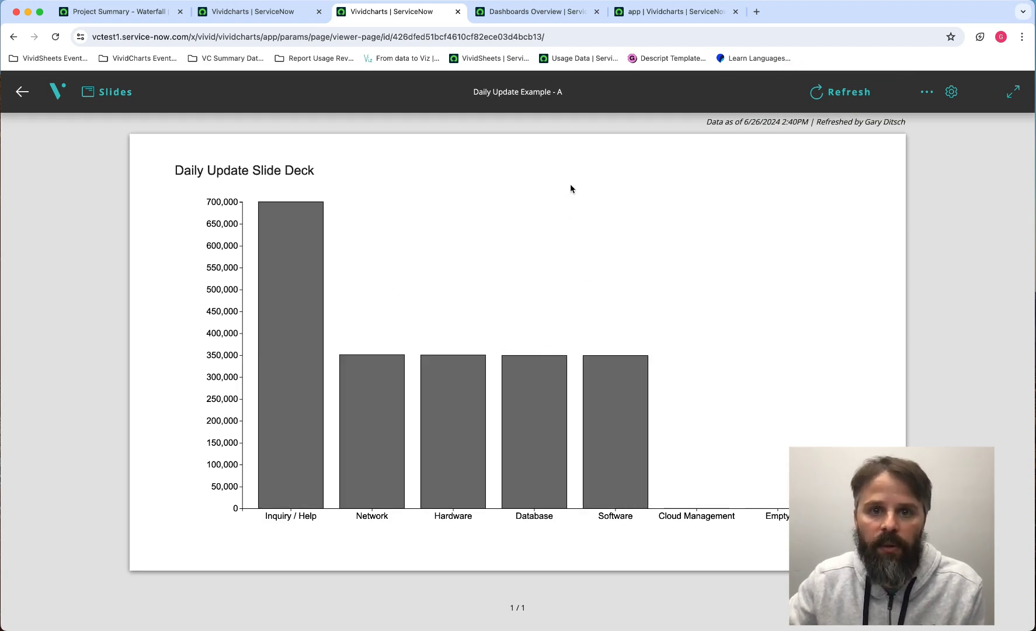
Step: Confirm the no-role persona is impersonated via the avatar menu, then bring up the AOR IT KPI Review deck
click(545, 17)
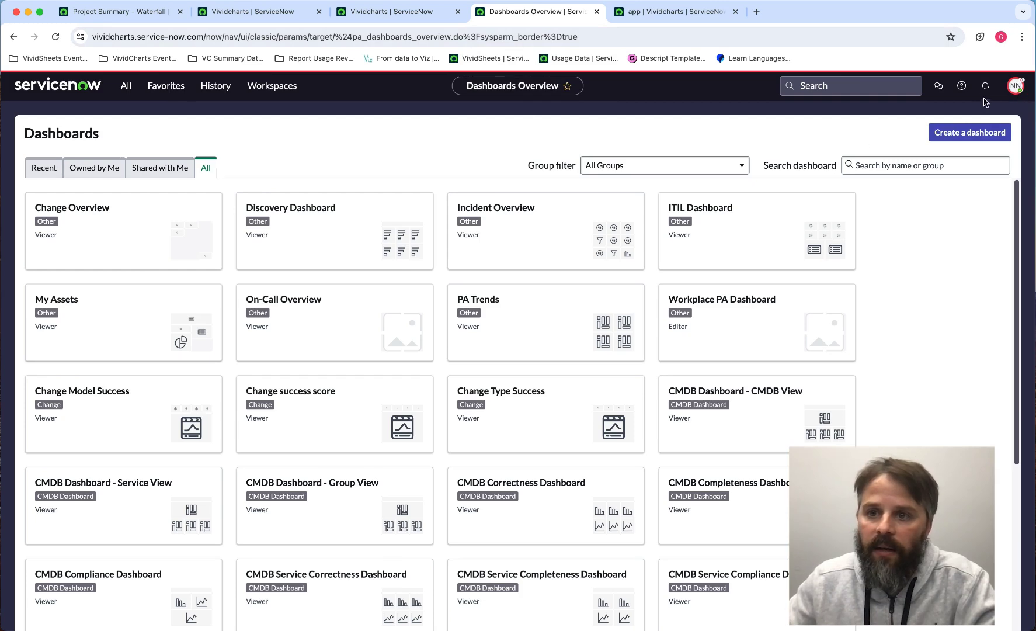
click(1016, 86)
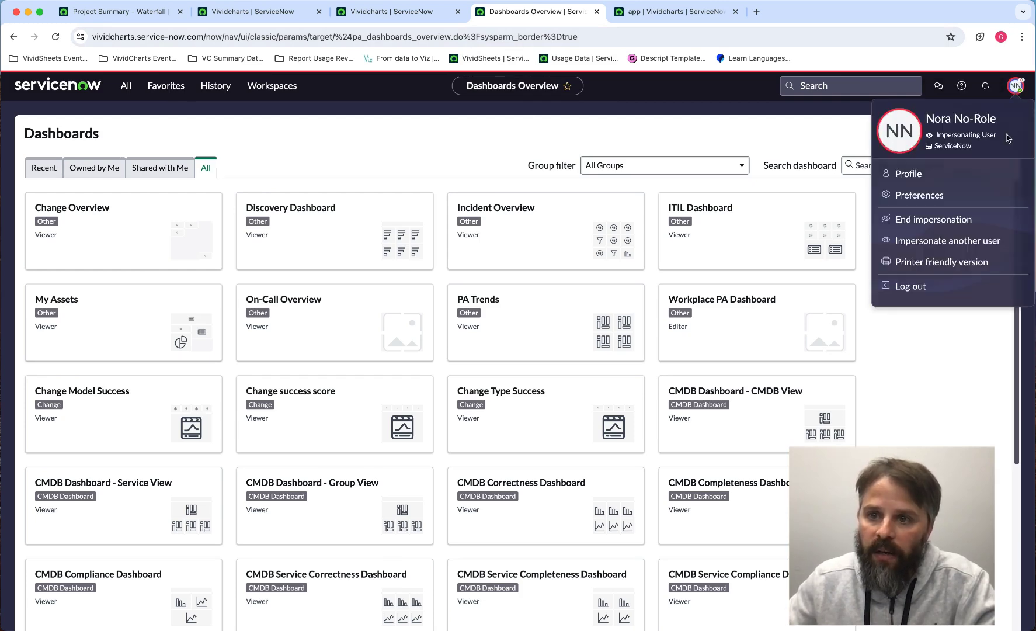
click(675, 133)
click(669, 16)
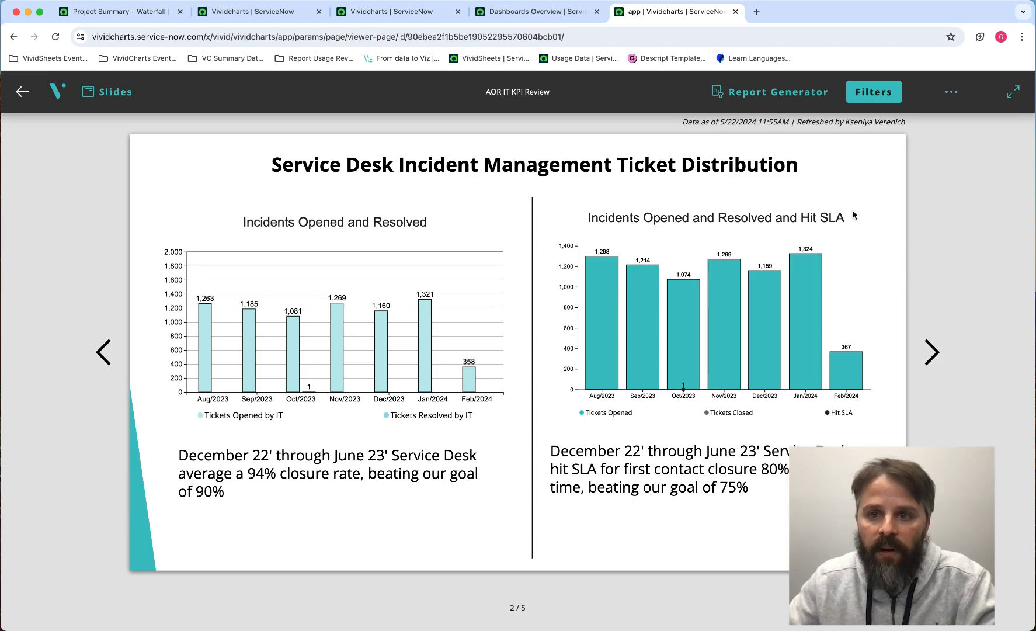
Step: Filter the AOR IT KPI Review deck by Assignment Group ACME Support and run it
mouse_move(780, 278)
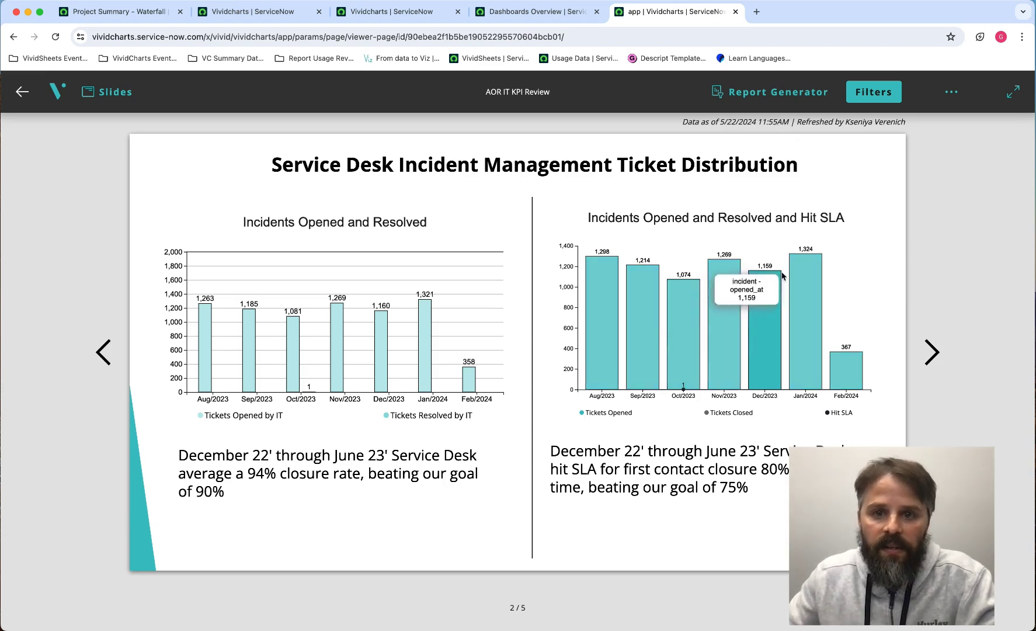
click(882, 89)
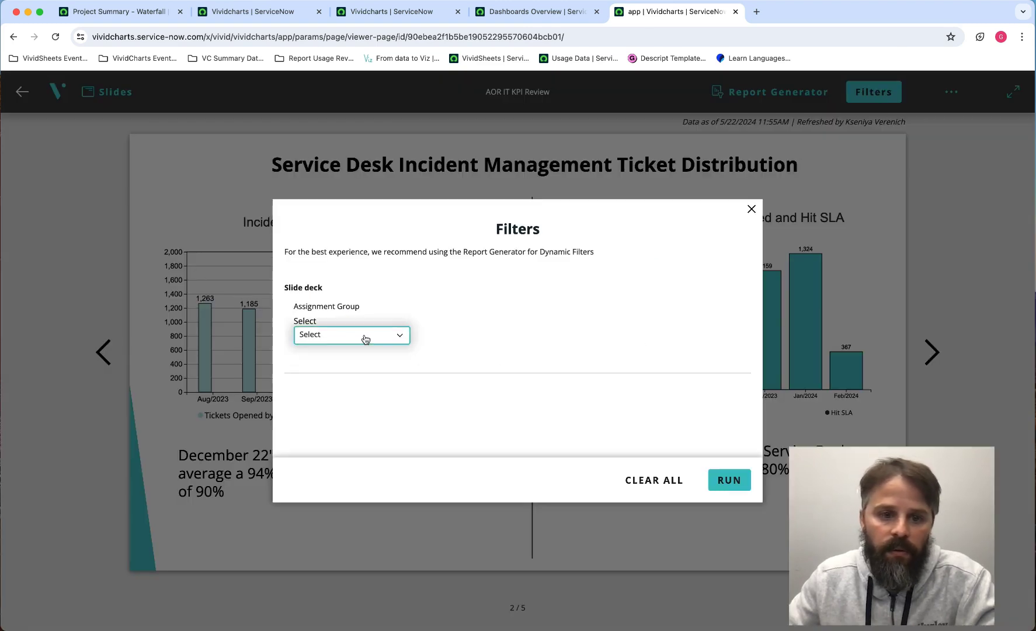
click(366, 336)
click(343, 393)
click(725, 480)
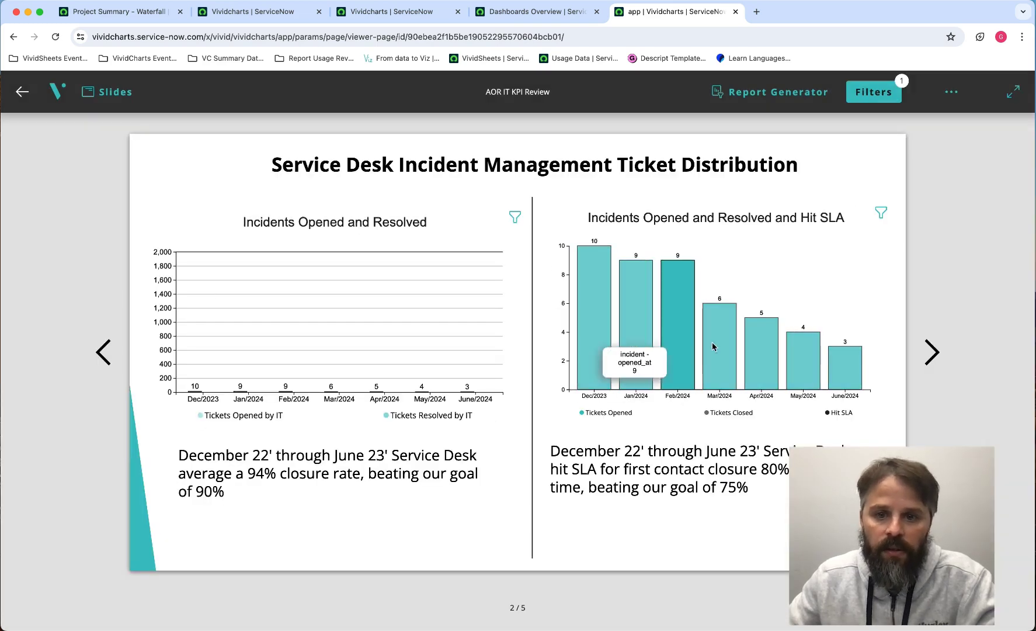
Step: Clear the applied filter, move to the next slide, and return to Dashboards Overview
click(870, 101)
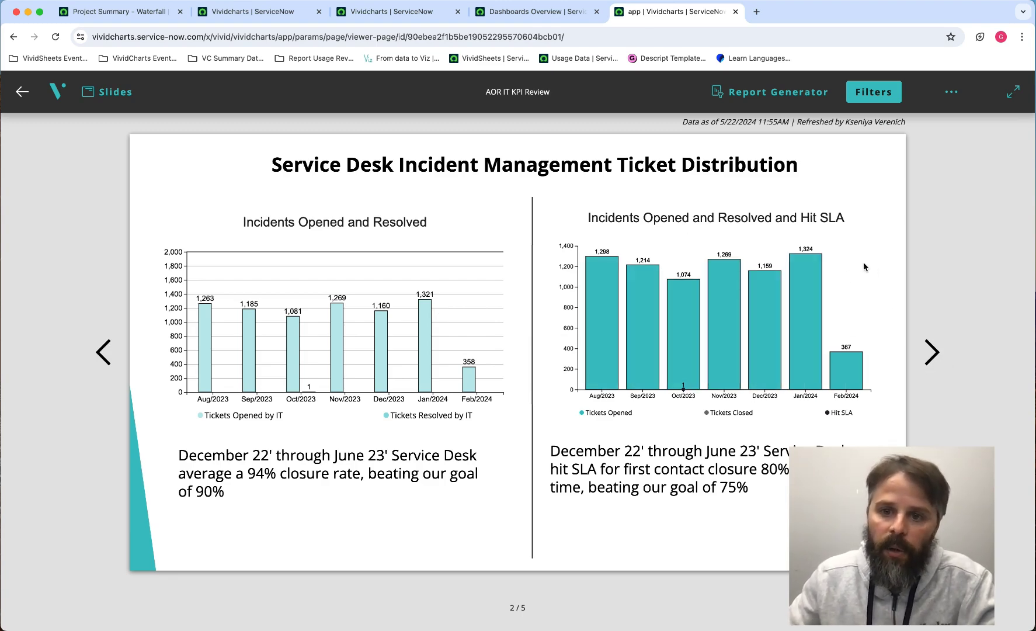
click(933, 355)
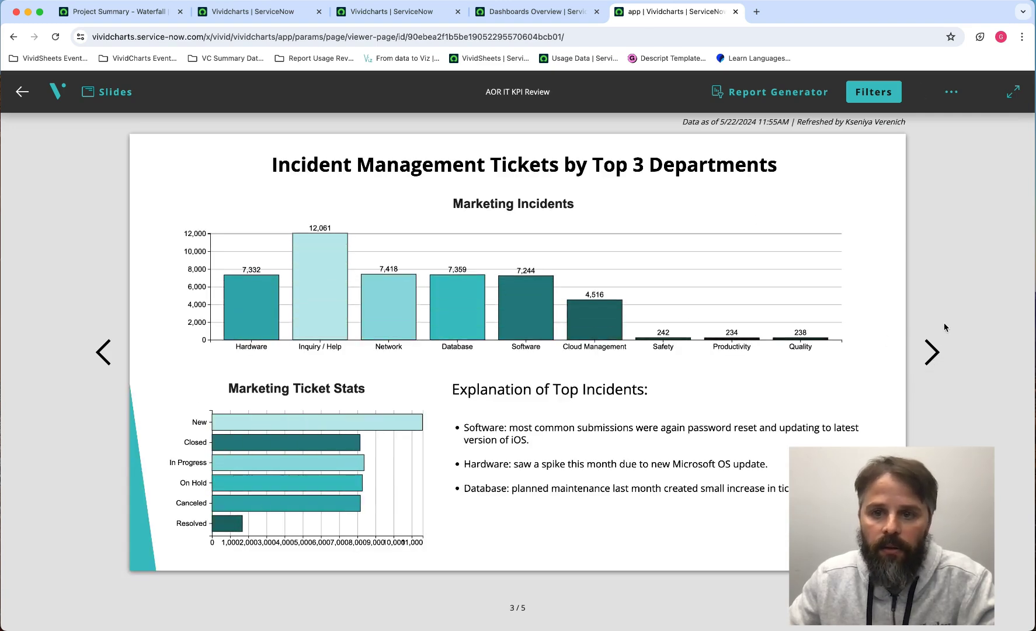
key(ctrl+shift+Tab)
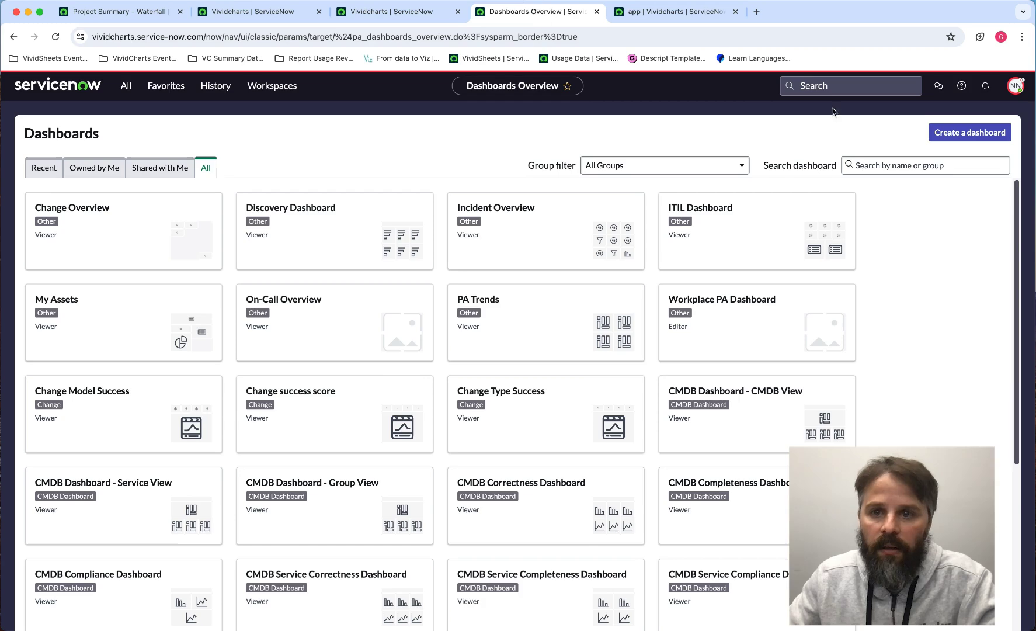
Step: Impersonate the refresher persona instead of the no-role user and return to the slide deck
click(1016, 86)
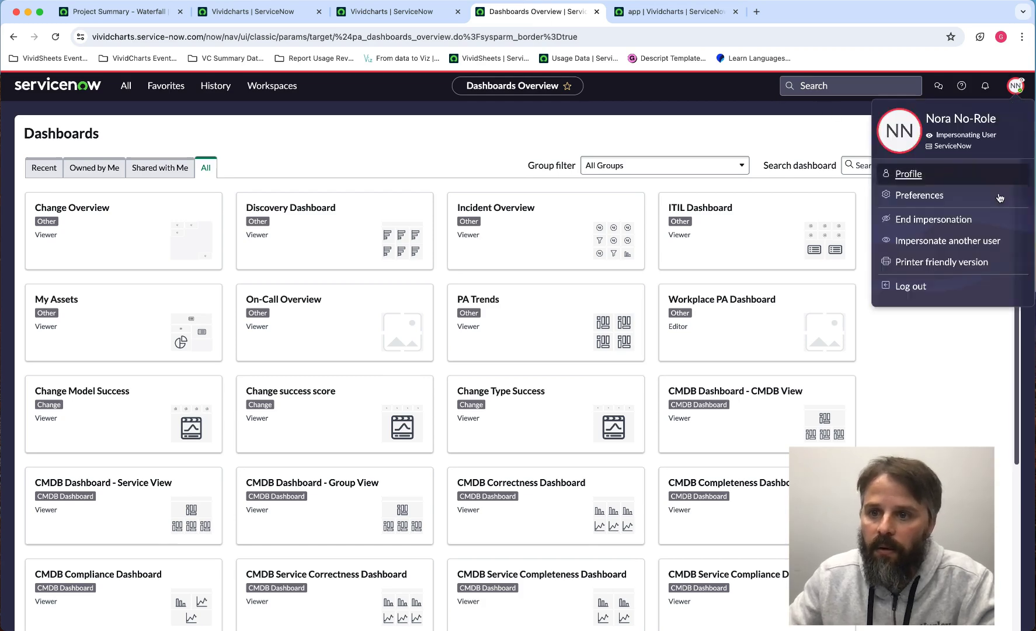
click(935, 240)
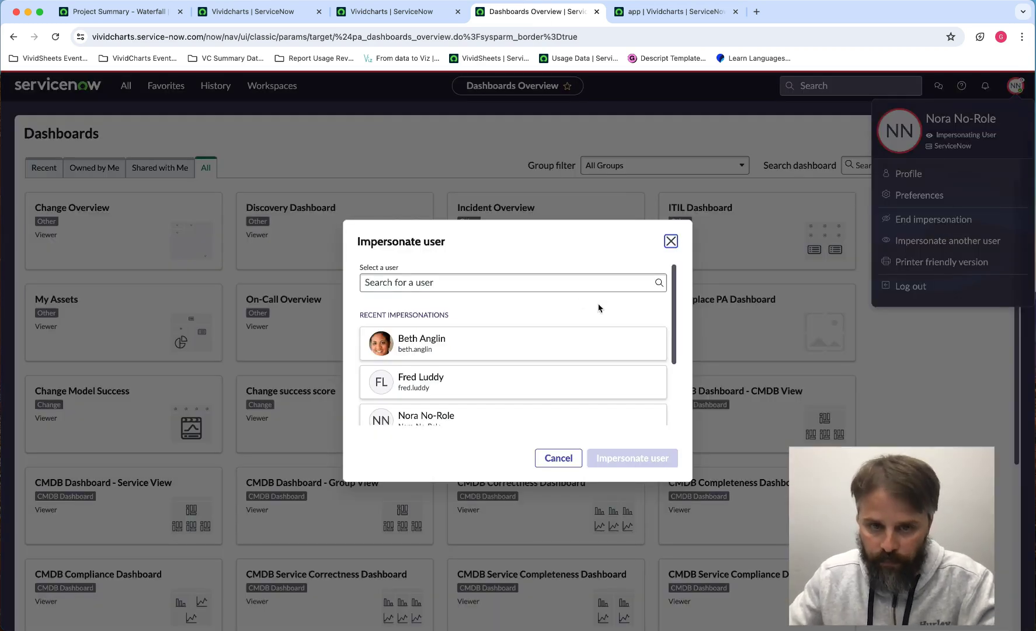
click(517, 282)
text(rub)
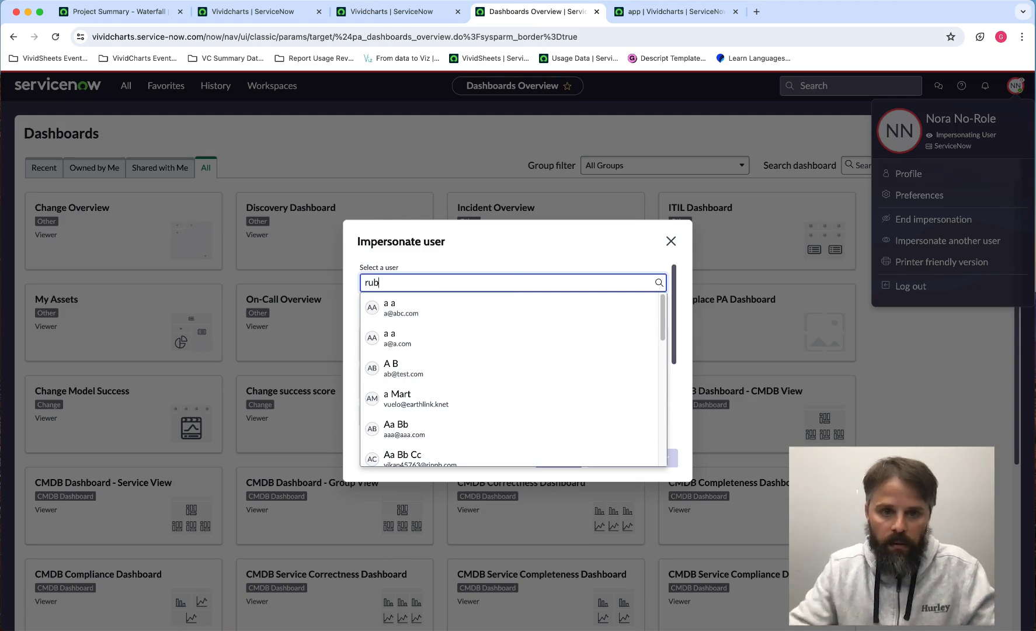
click(507, 368)
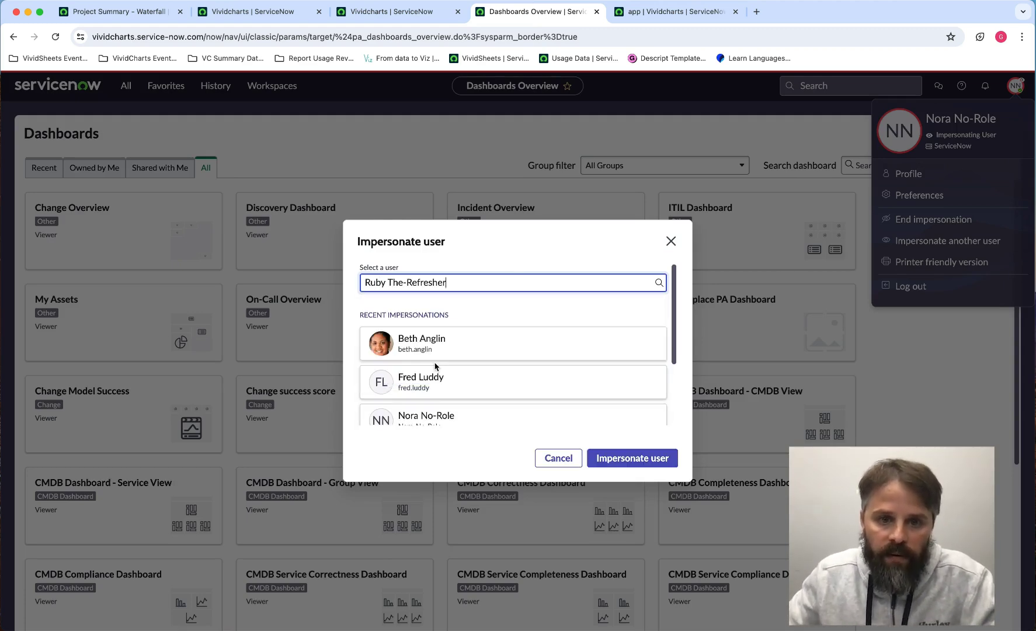
click(625, 460)
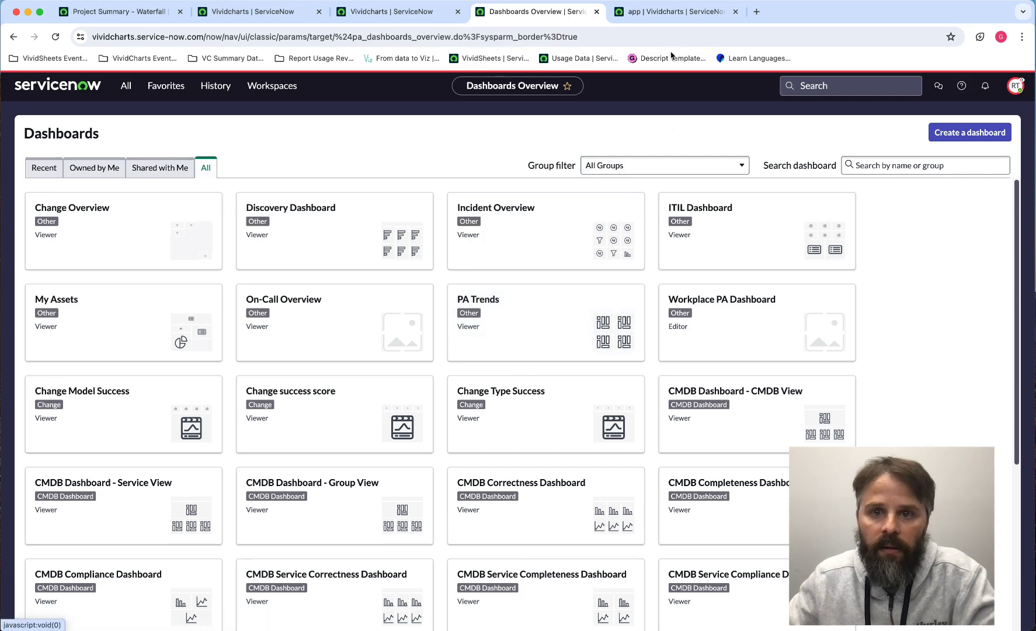
click(664, 21)
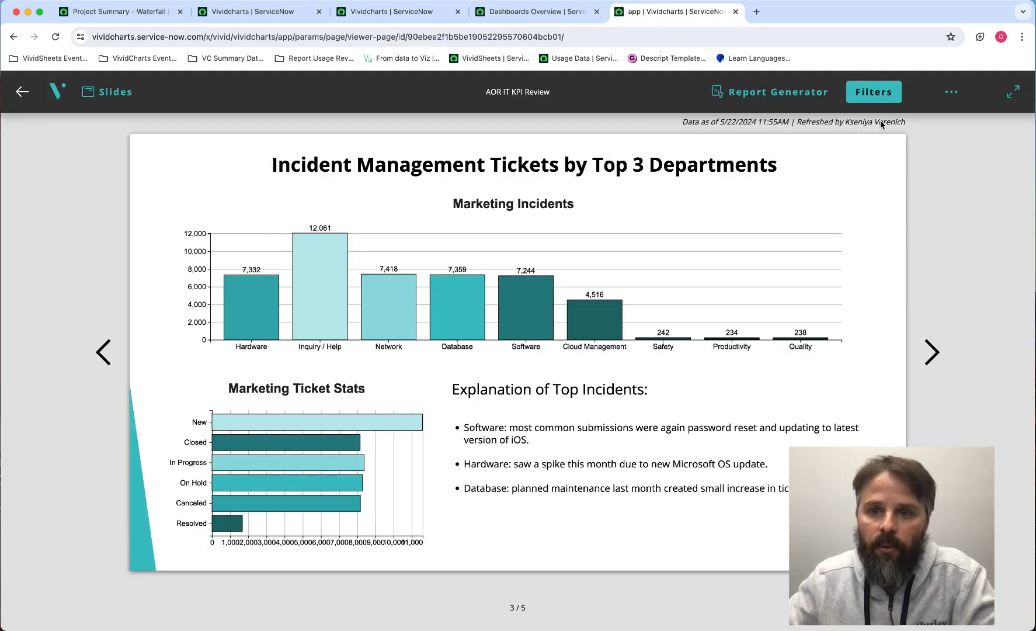
Step: Reload the deck as the refresher, go to slide 2, and refresh its data to 6/26/2024 4:20PM
click(55, 37)
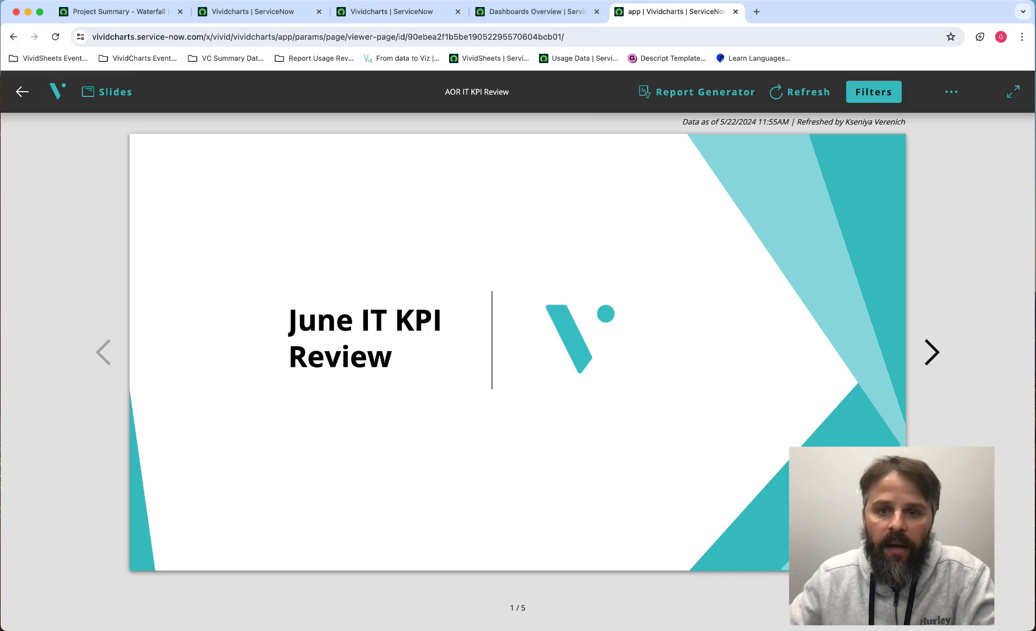
click(933, 352)
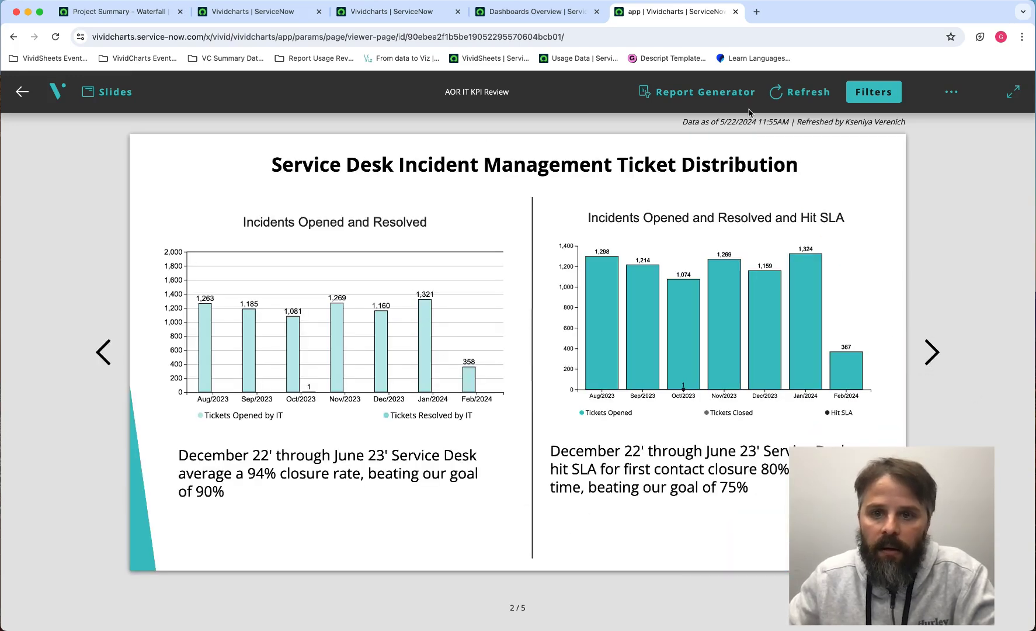
click(808, 93)
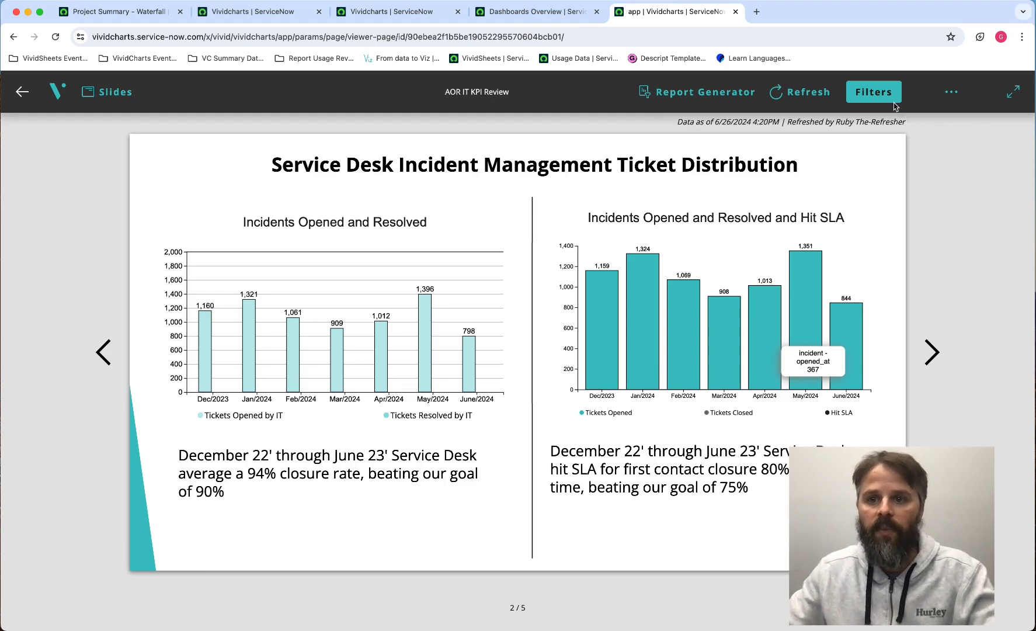
click(882, 92)
click(400, 336)
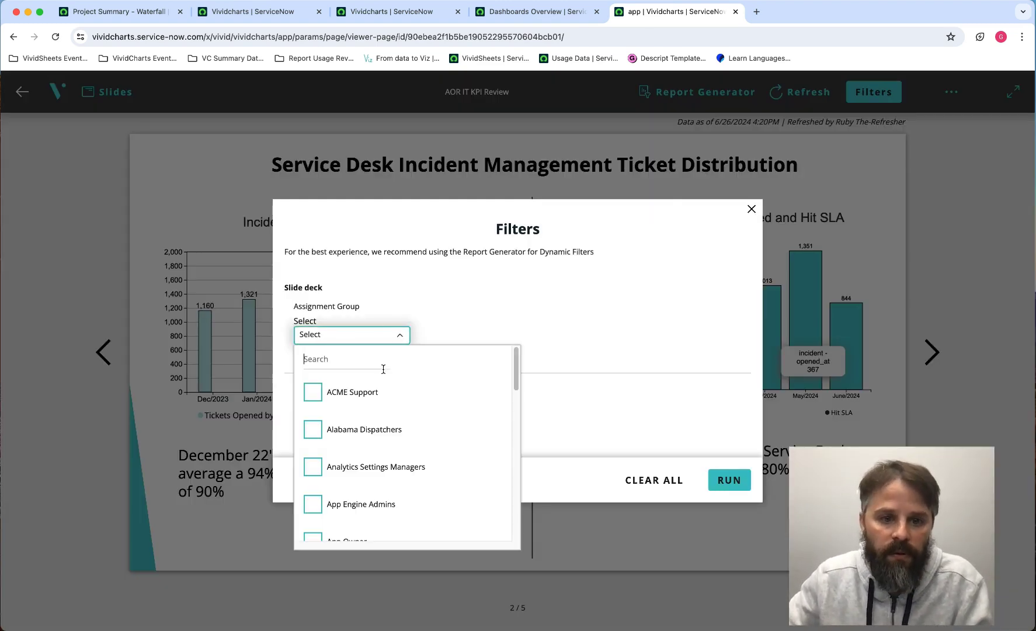
click(369, 394)
click(572, 315)
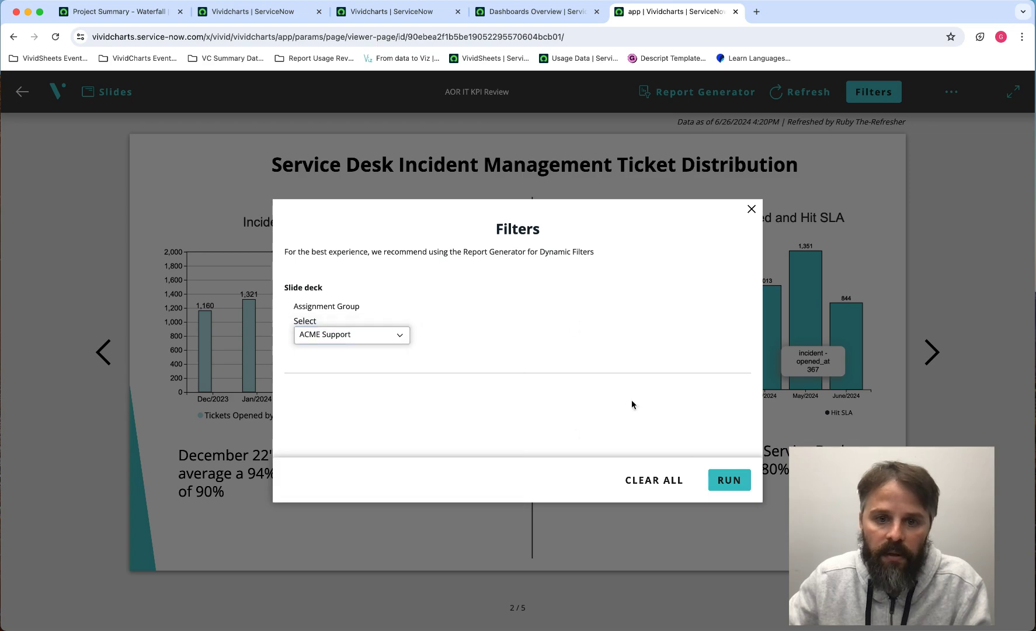
click(727, 481)
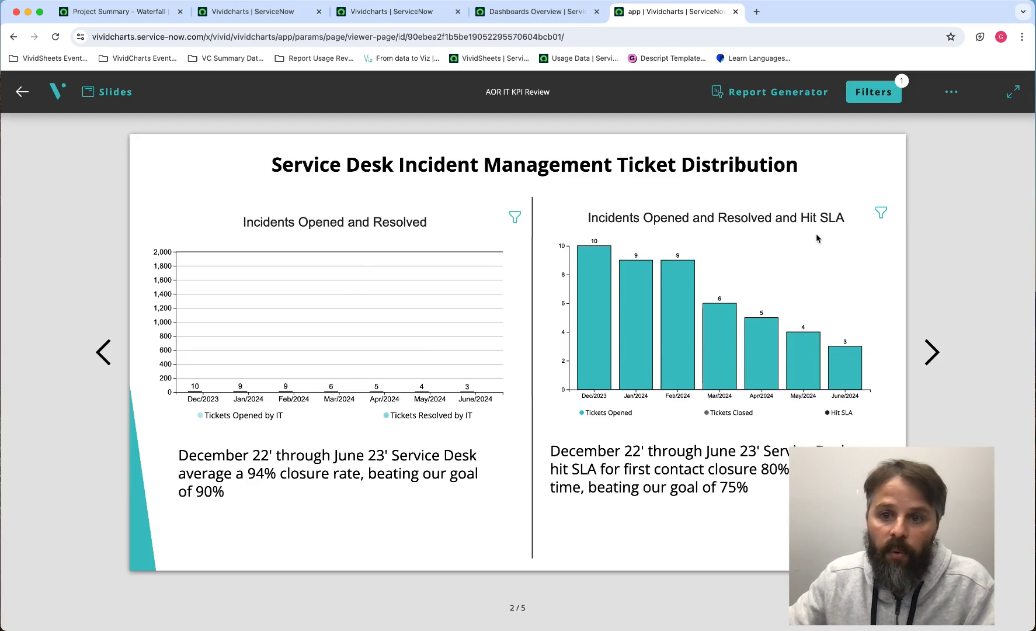
click(874, 92)
click(655, 479)
click(730, 480)
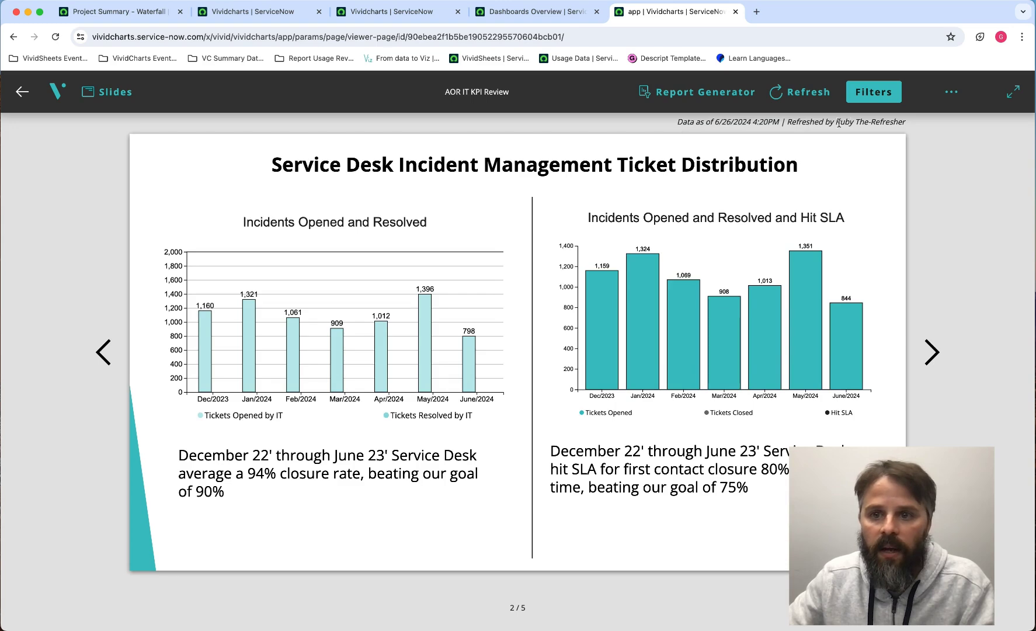
Step: From Dashboards Overview, switch impersonation to the no-role persona found by searching its name
click(558, 15)
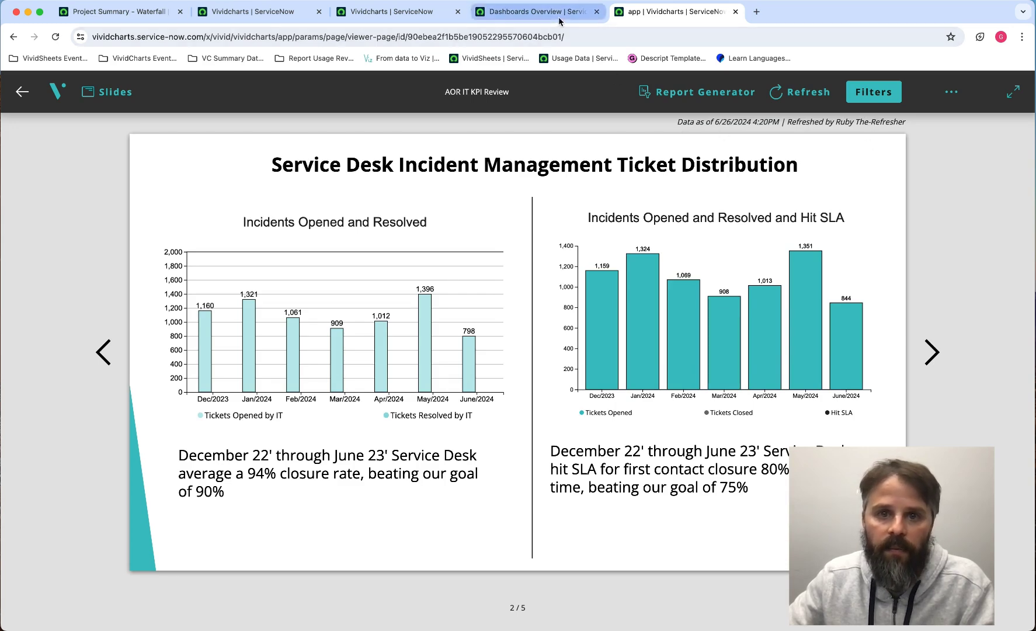
click(1017, 87)
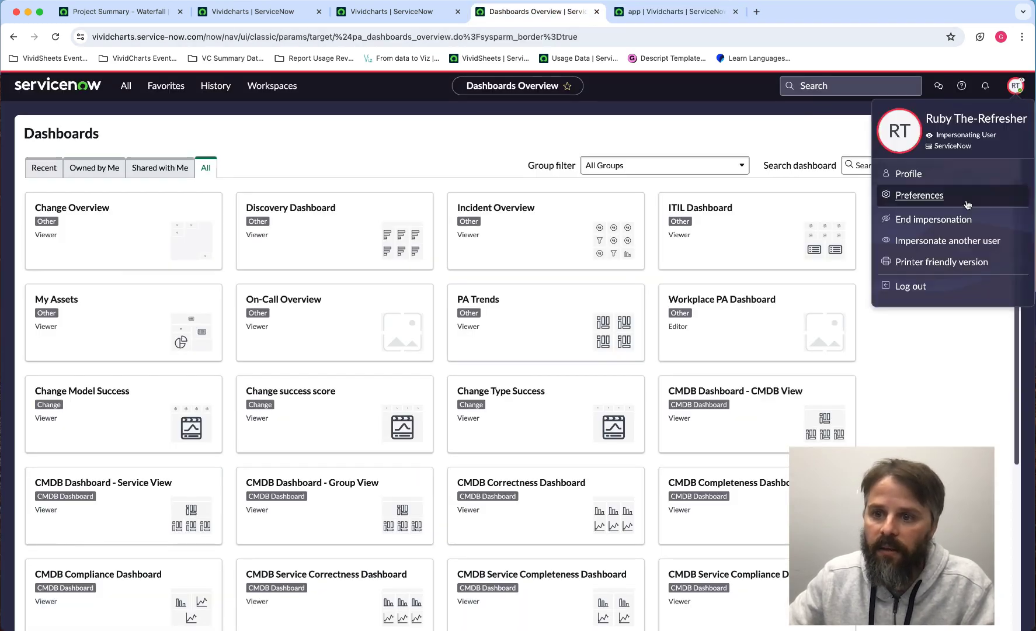
click(939, 241)
click(428, 283)
text(nora)
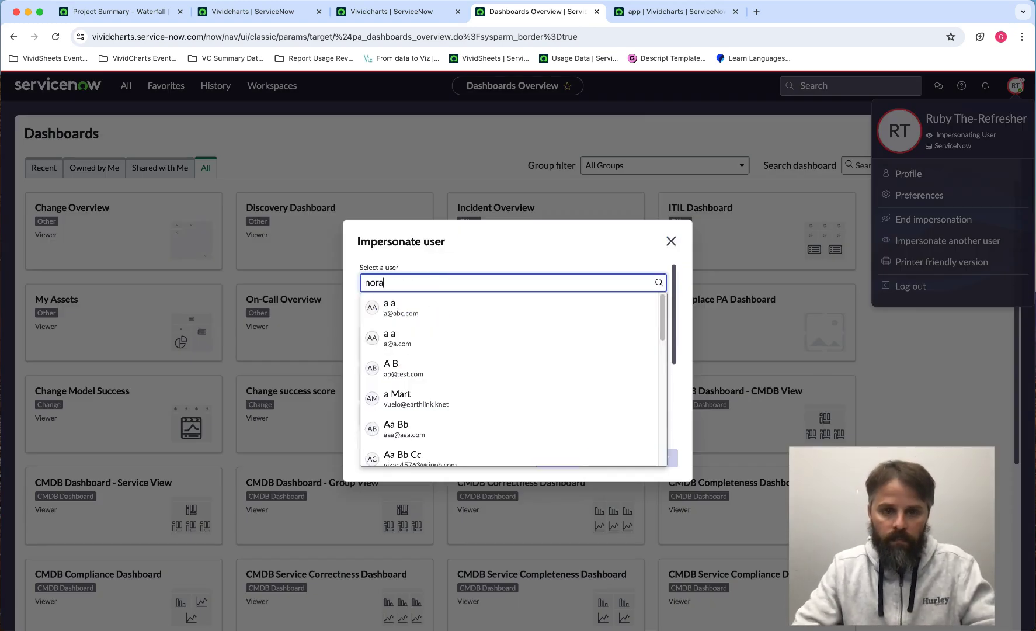
click(424, 307)
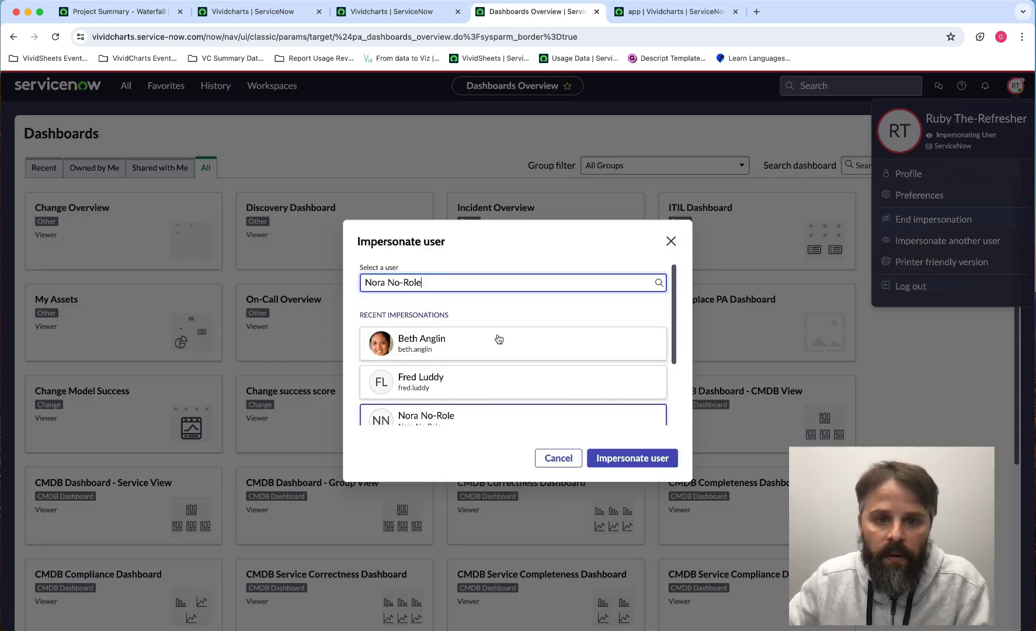
click(632, 458)
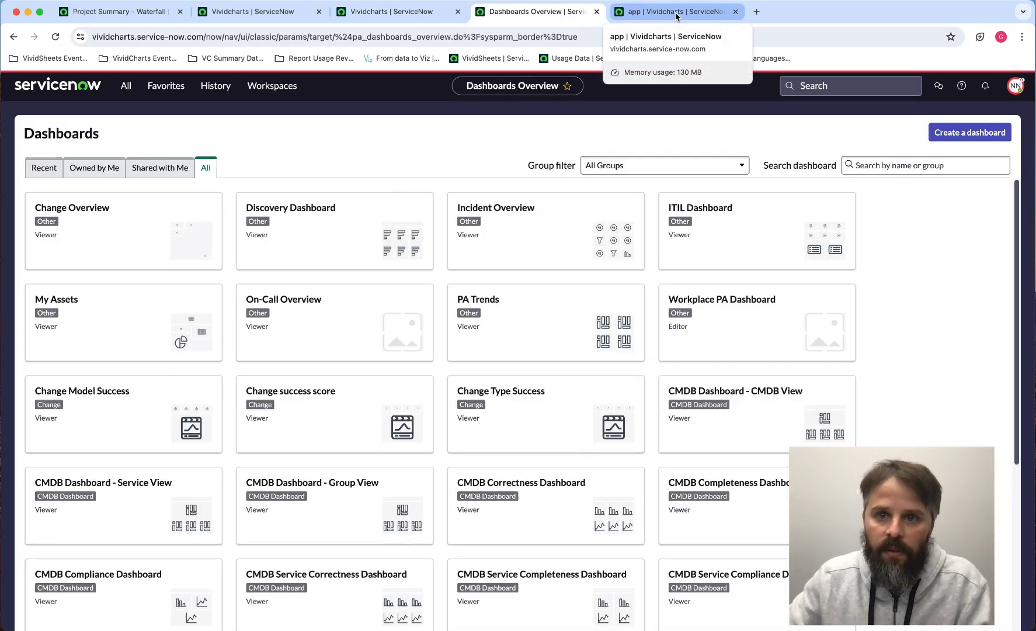
Step: Reload the AOR IT KPI Review deck as the no-role persona and advance to slide 2
click(675, 14)
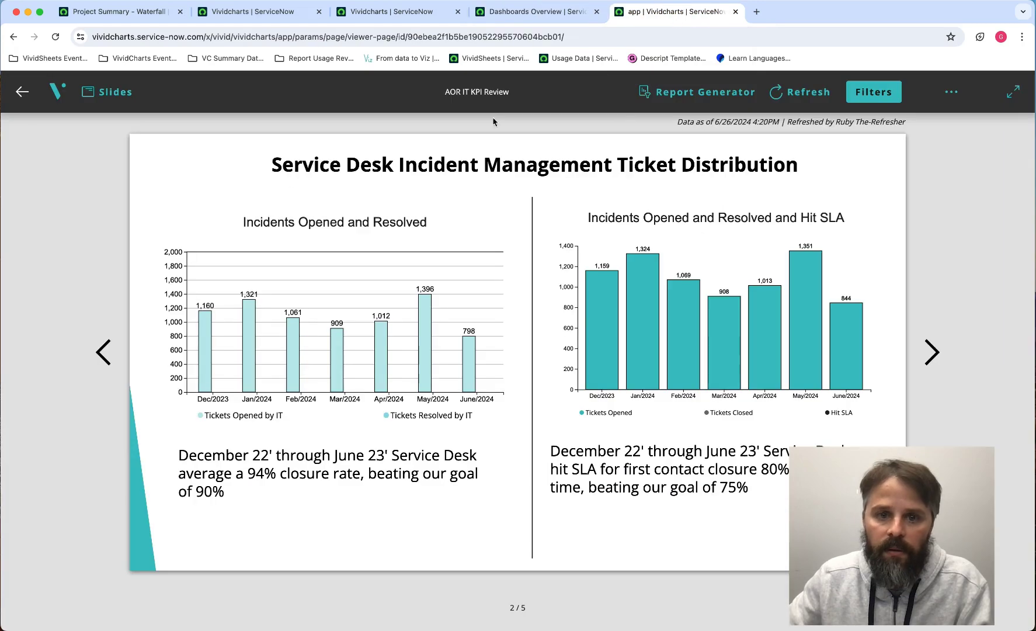
click(56, 36)
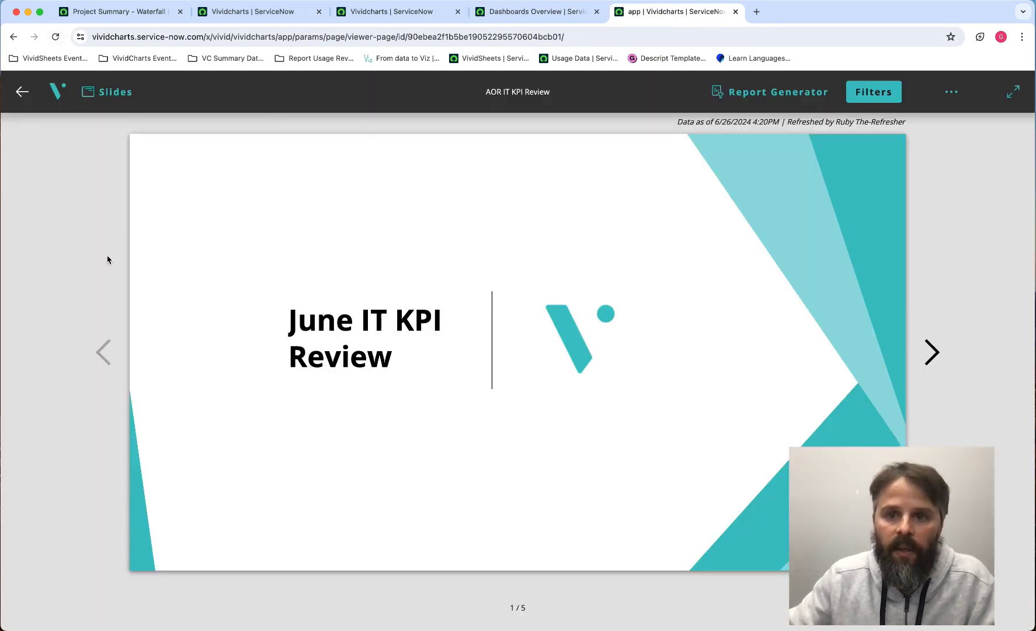
click(936, 358)
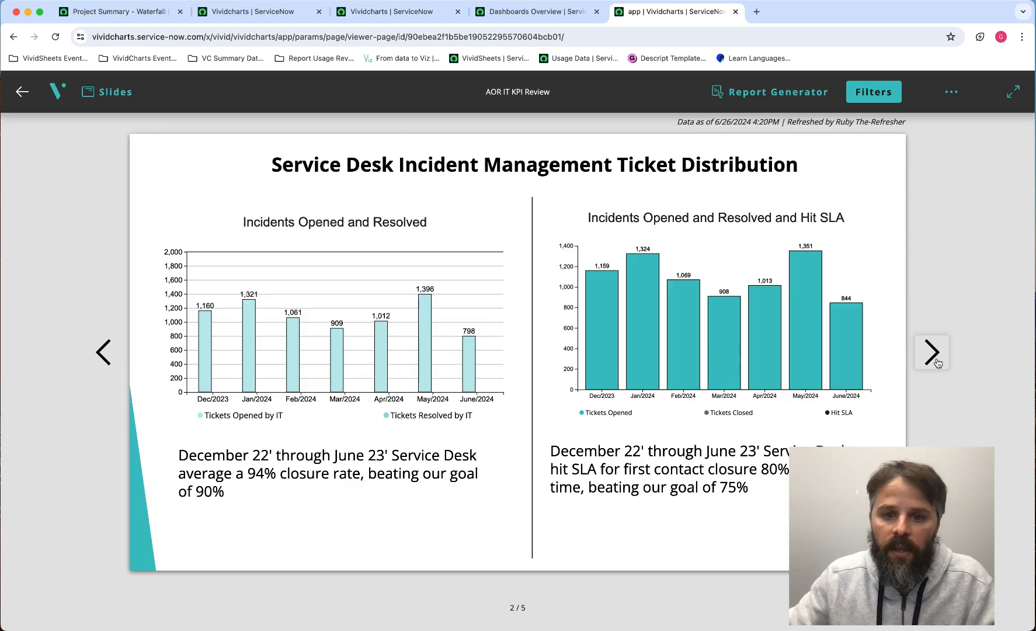